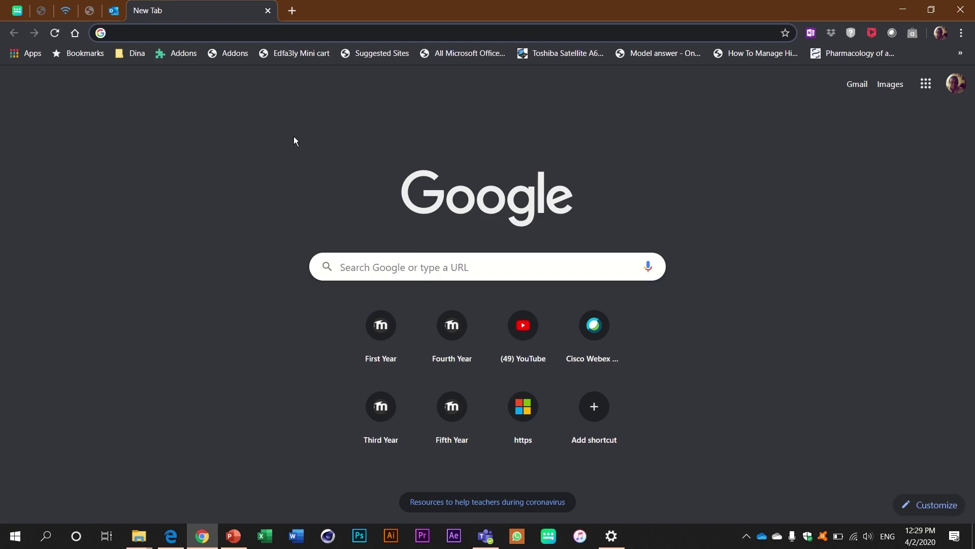
Load asu.webex.com in Chrome, replacing the mistyped asumedi.webex.com address
{"action": "type", "text": "as"}
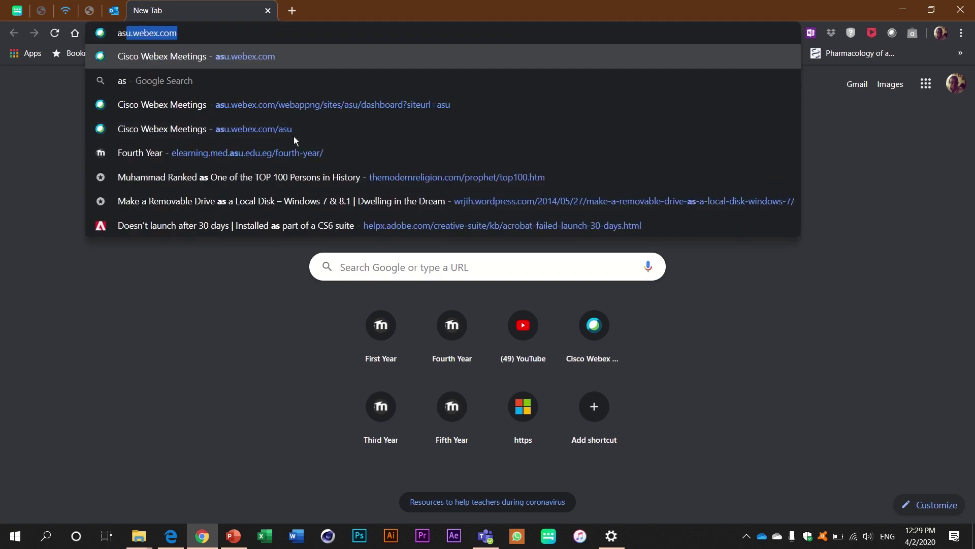
{"action": "type", "text": "umed"}
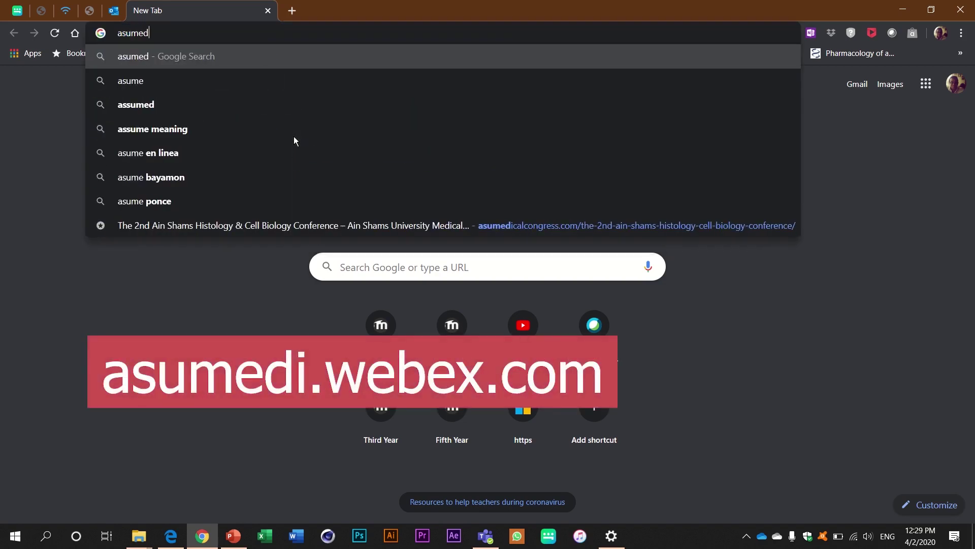
{"action": "type", "text": "i."}
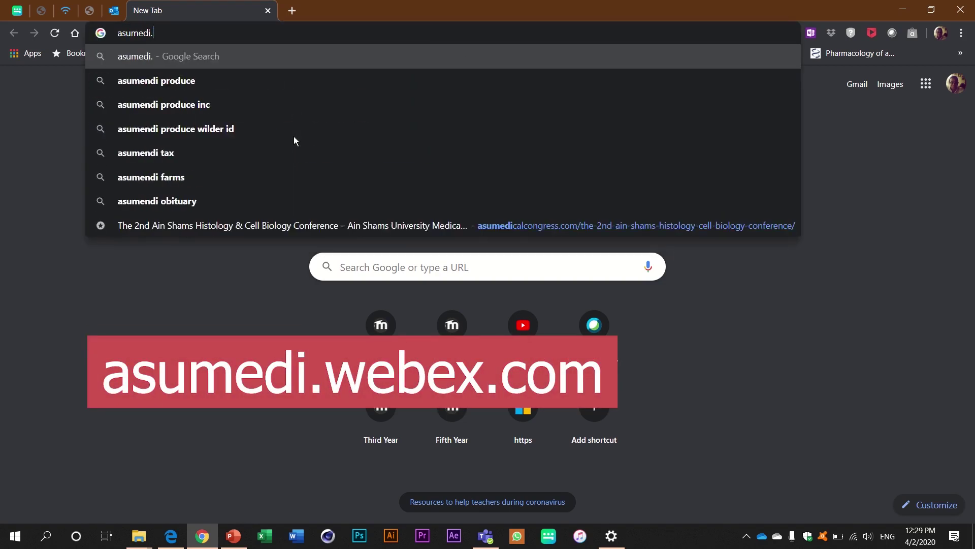
{"action": "type", "text": "webex."}
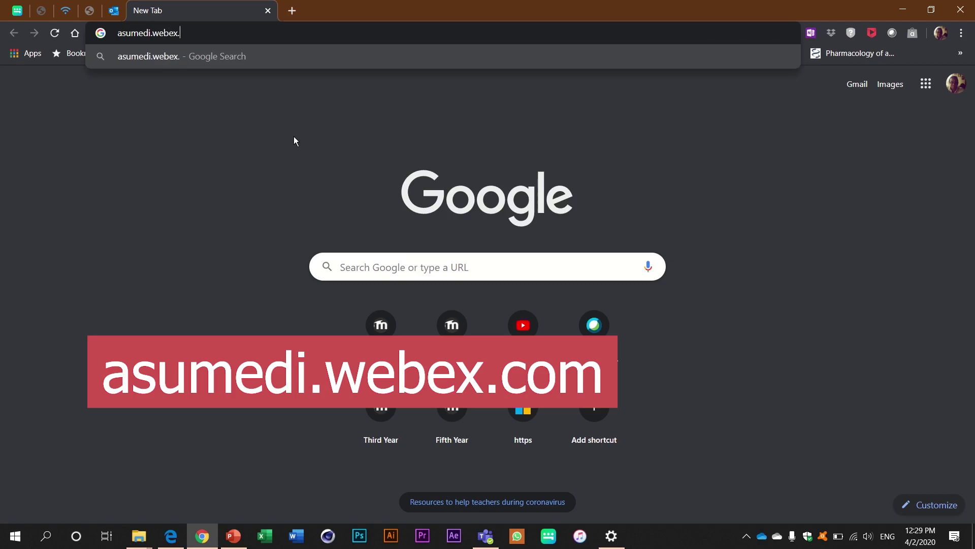
{"action": "type", "text": "com"}
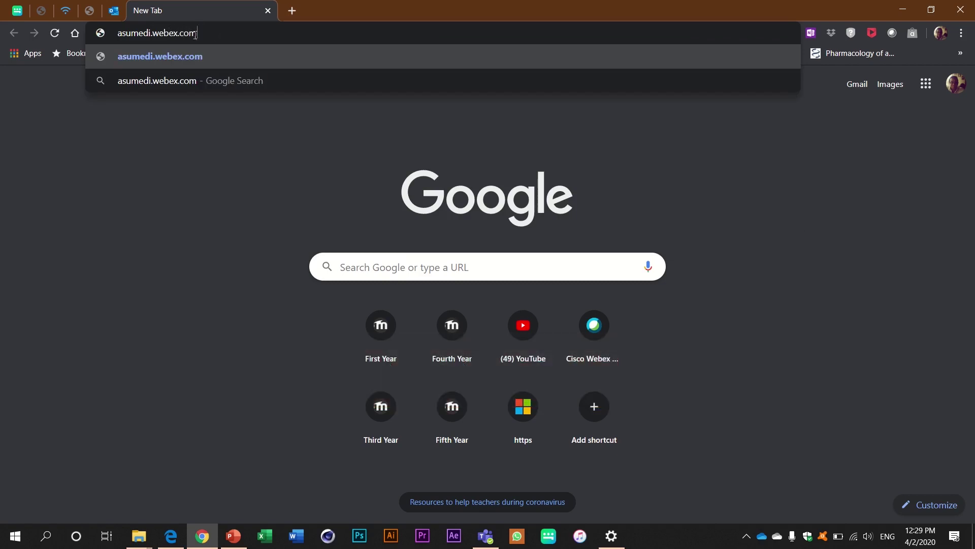
{"action": "key", "text": "ctrl+a"}
{"action": "type", "text": "as"}
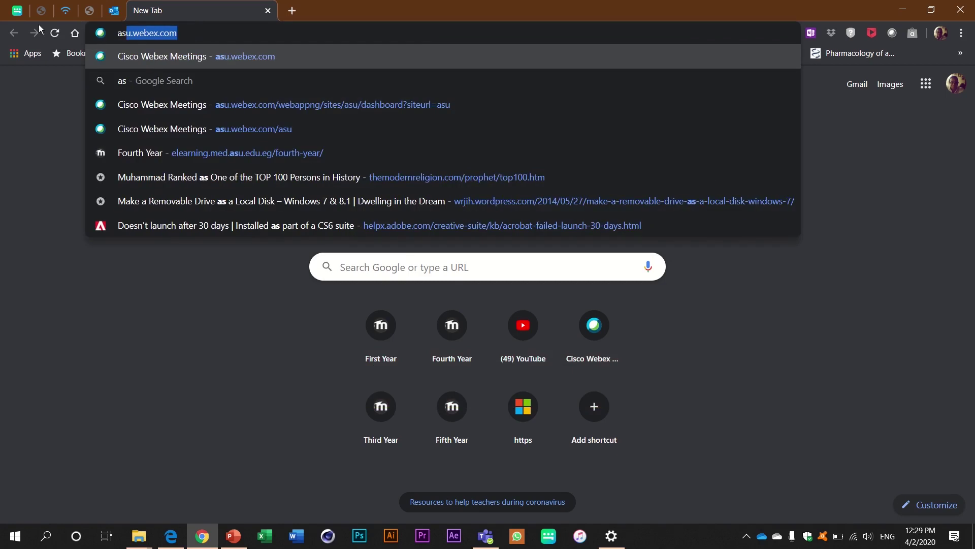
{"action": "type", "text": "u."}
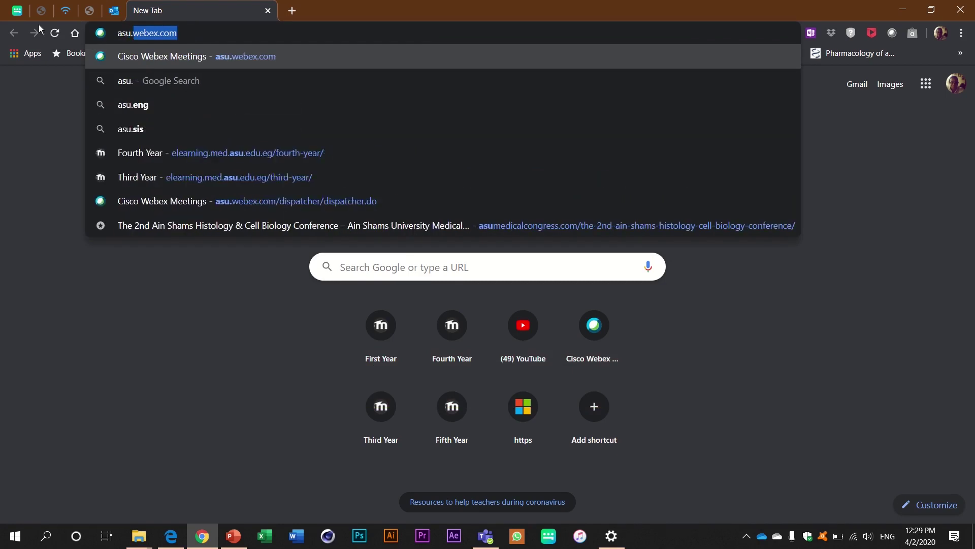
{"action": "type", "text": "webex."}
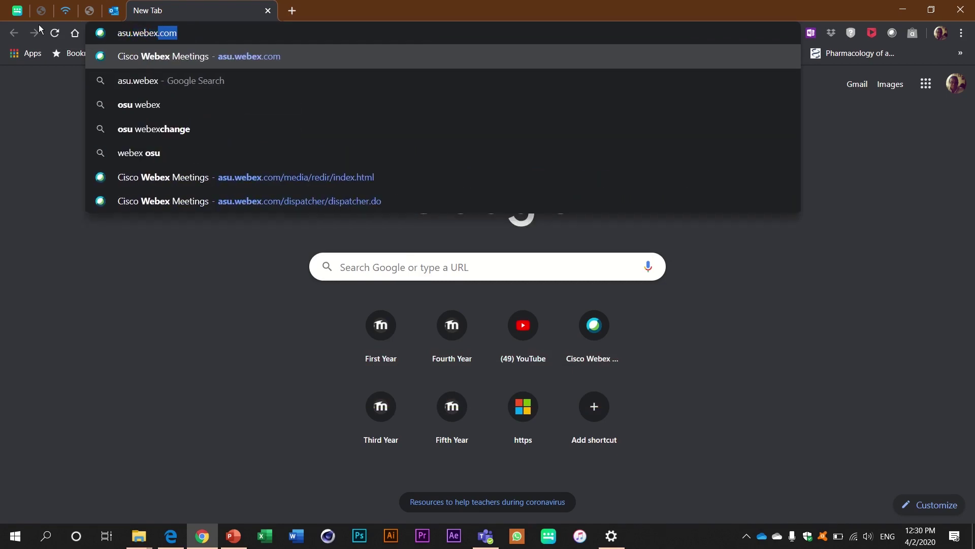
{"action": "type", "text": "com"}
{"action": "key", "text": "Return"}
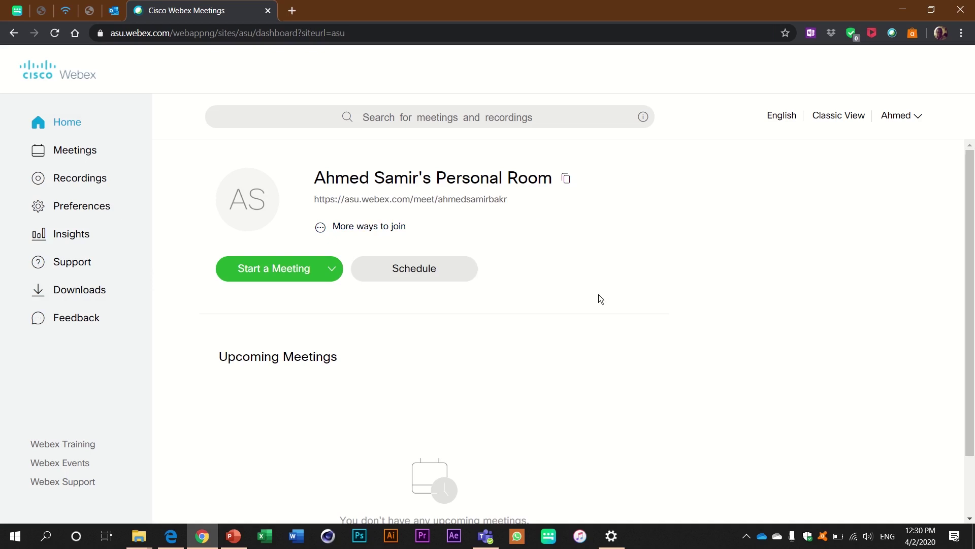
Open the Schedule a Meeting form and put the cursor in the Meeting topic field
{"action": "left_click", "coordinate": [421, 274]}
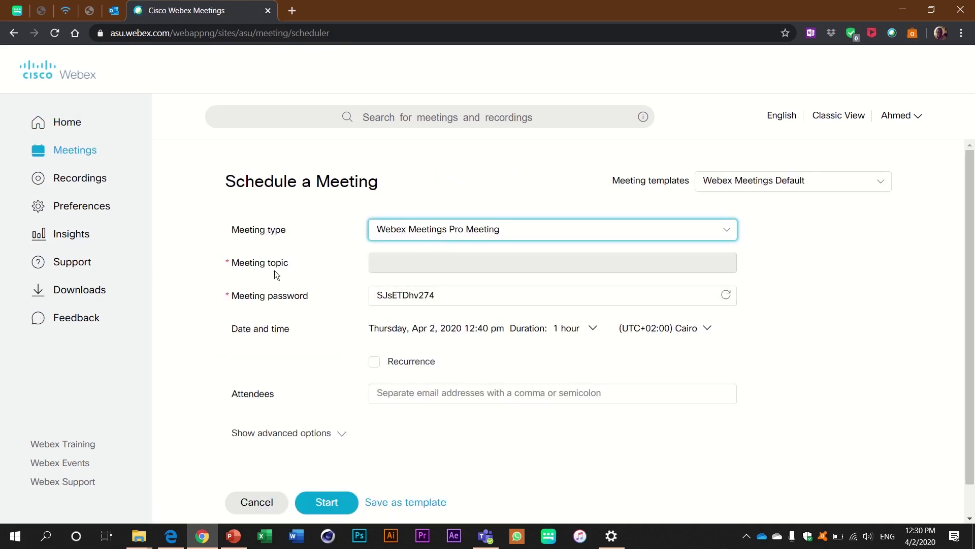
{"action": "left_click", "coordinate": [398, 268]}
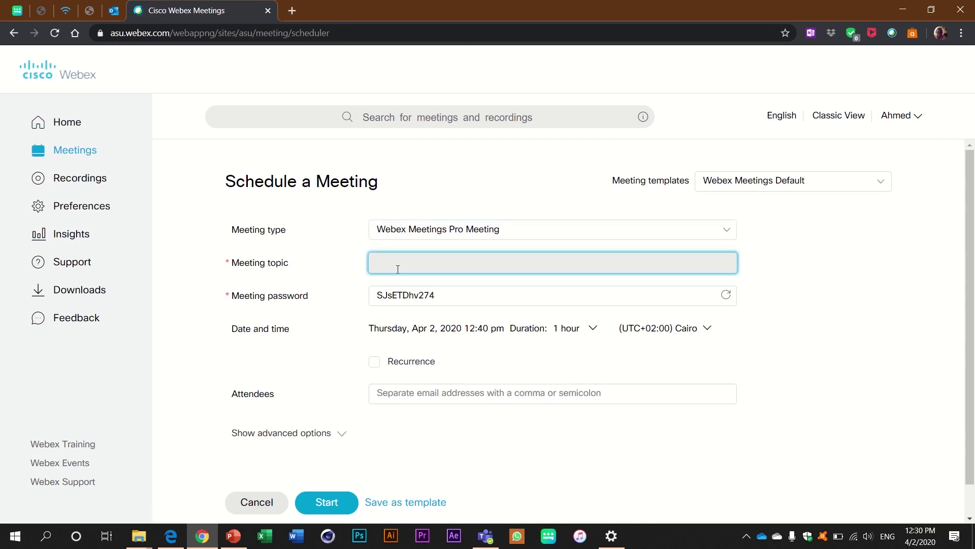
Title the meeting 'Test online' and replace the generated meeting password with a custom password
{"action": "type", "text": "Test online"}
{"action": "left_click", "coordinate": [452, 297]}
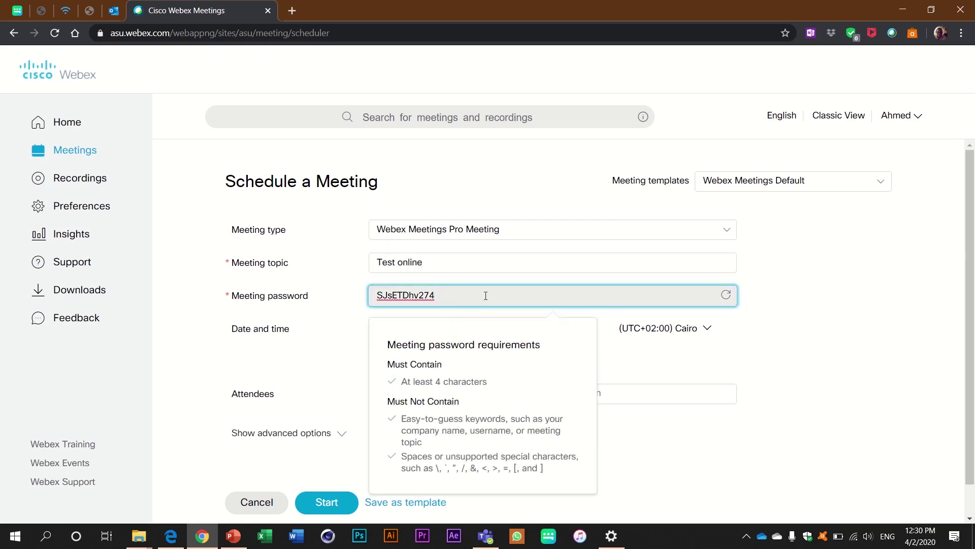
{"action": "left_click", "coordinate": [727, 297]}
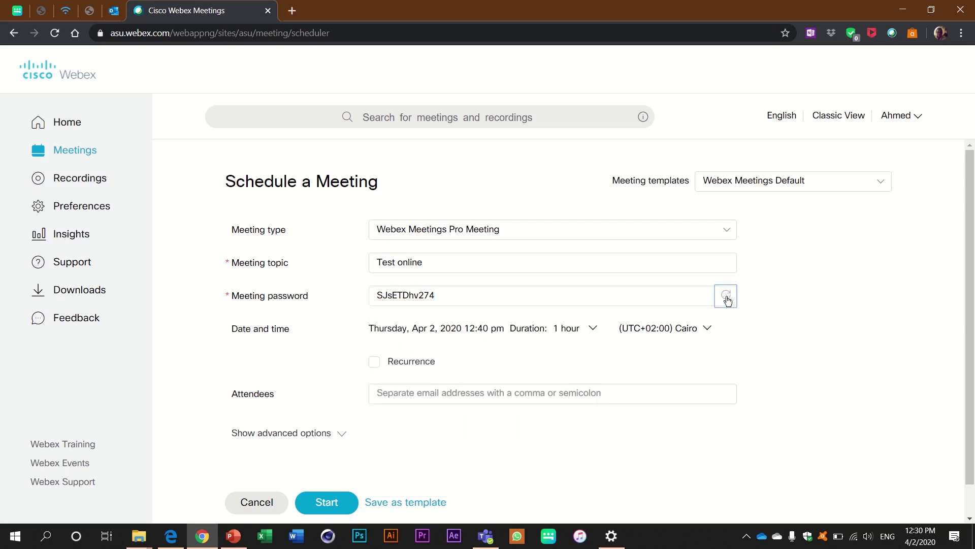
{"action": "double_click", "coordinate": [456, 299]}
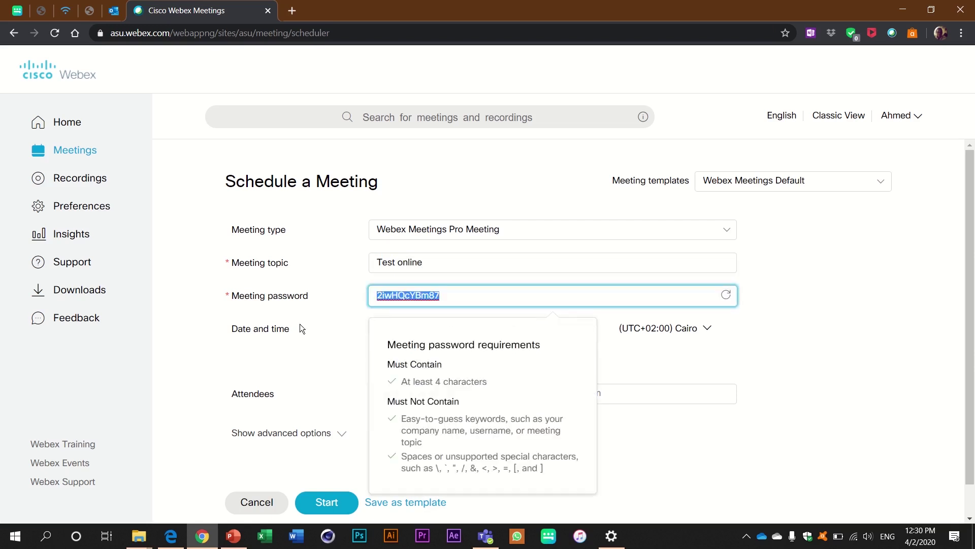
{"action": "type", "text": "test1"}
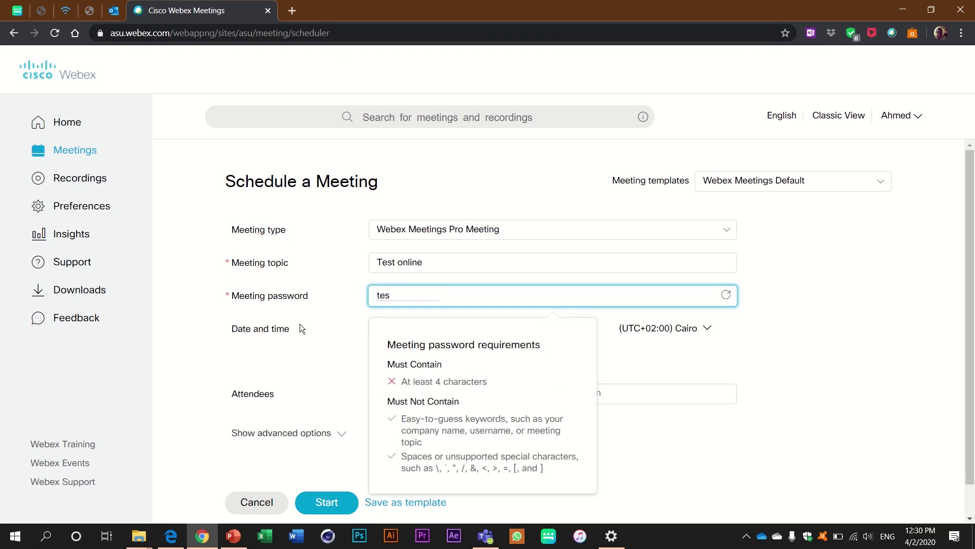
{"action": "left_click", "coordinate": [832, 319]}
{"action": "scroll", "coordinate": [536, 316], "scroll_direction": "down", "scroll_amount": 1}
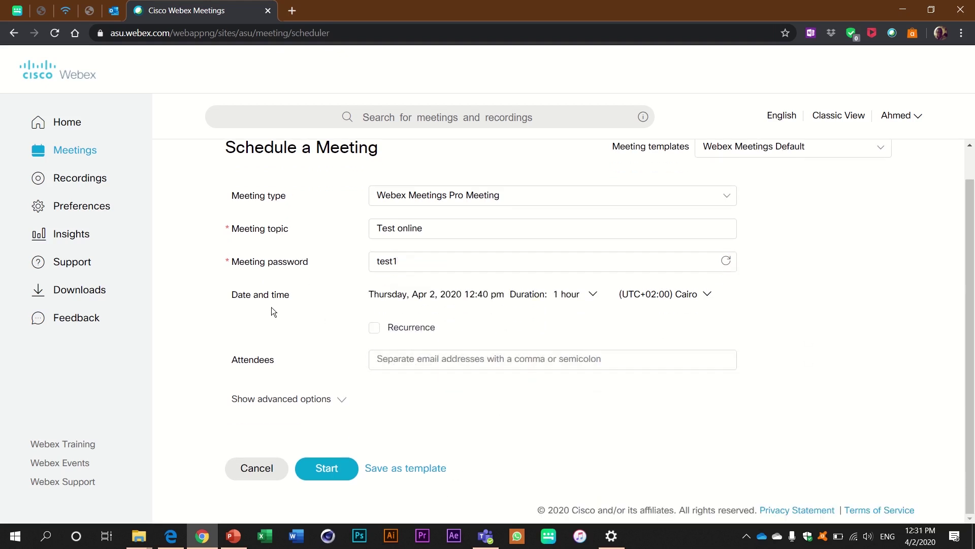
Change the meeting start time from 12:40 pm to 1:40 pm
{"action": "left_click", "coordinate": [513, 294]}
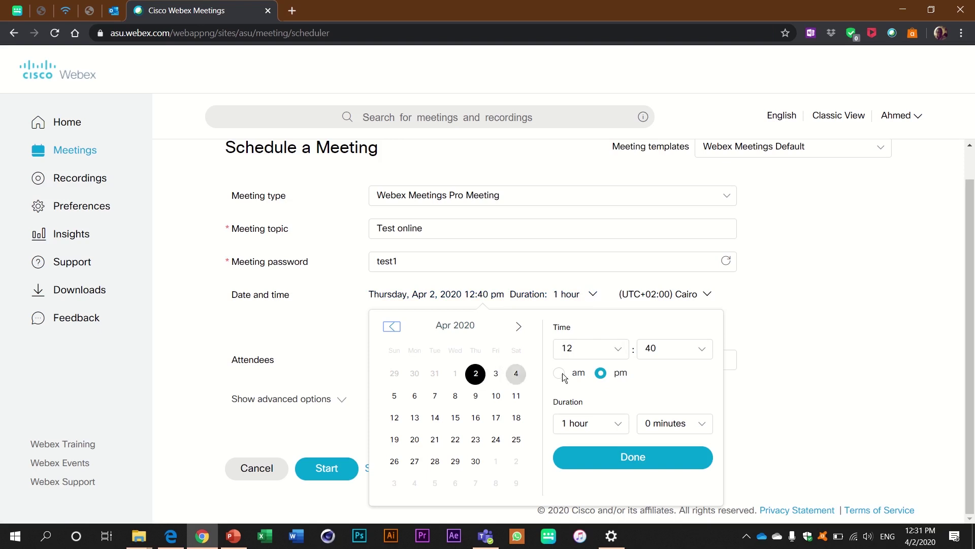
{"action": "left_click", "coordinate": [616, 349]}
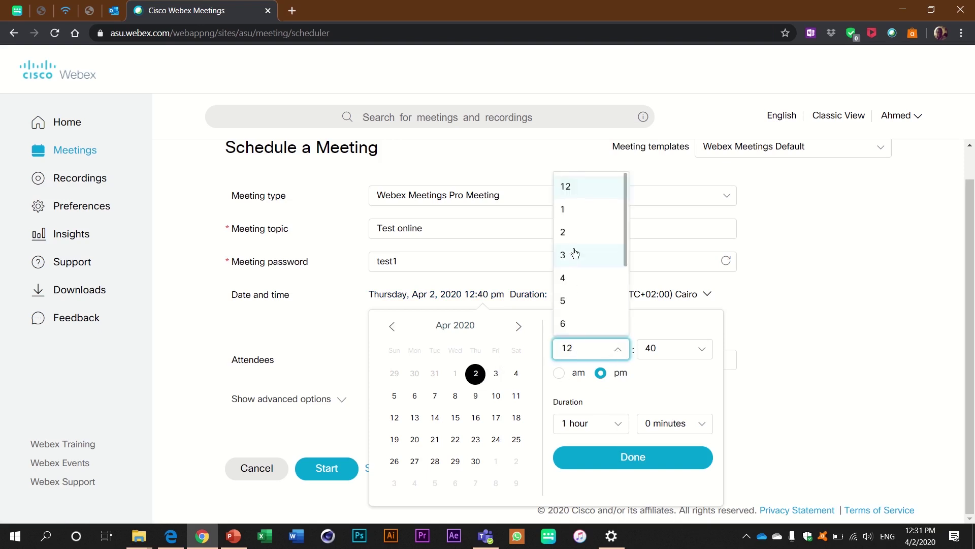
{"action": "left_click", "coordinate": [584, 216]}
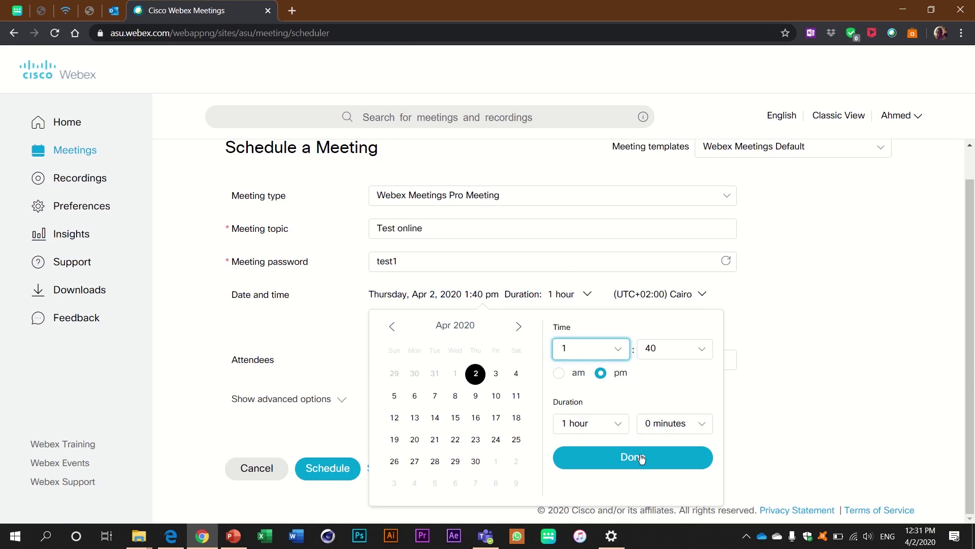
{"action": "left_click", "coordinate": [628, 466]}
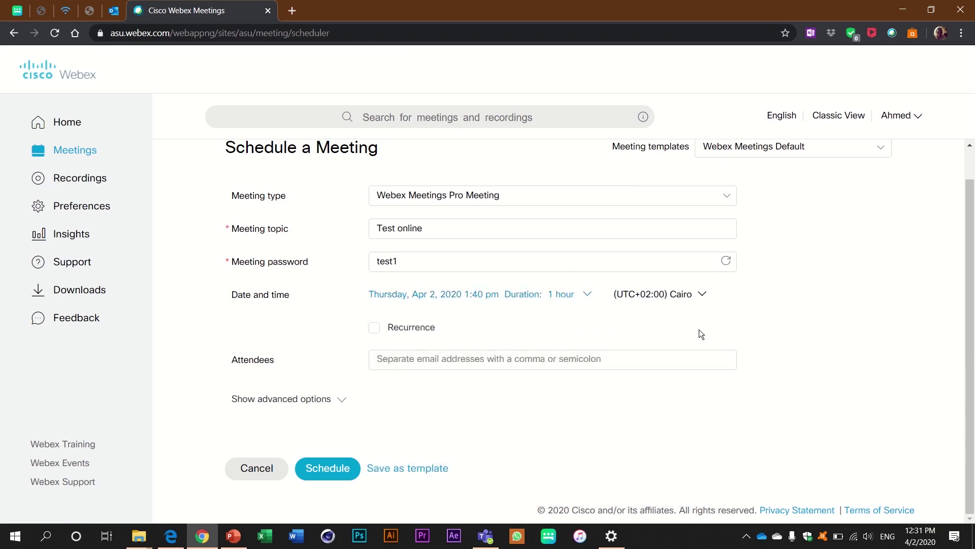
Leave recurrence turned off and schedule the one-time Test online meeting
{"action": "left_click", "coordinate": [375, 331]}
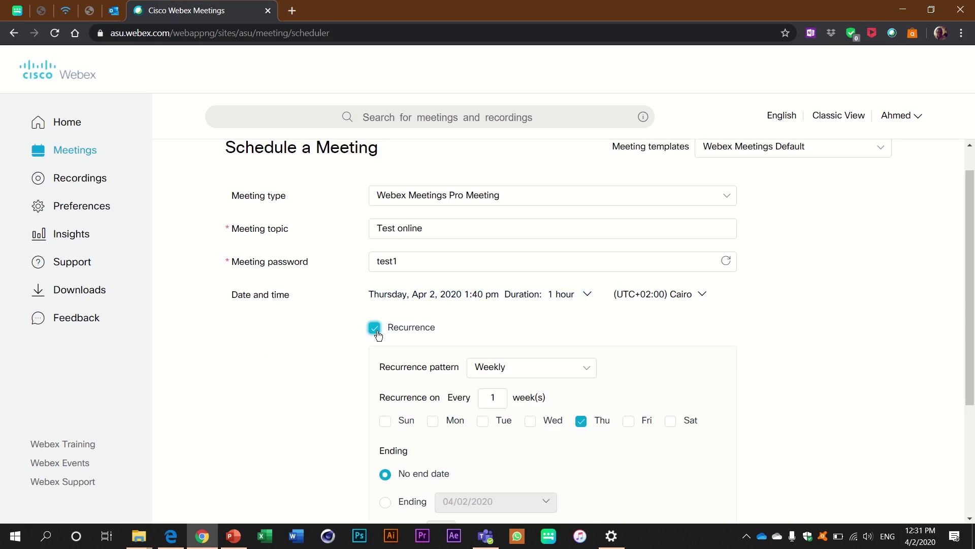
{"action": "left_click", "coordinate": [551, 373]}
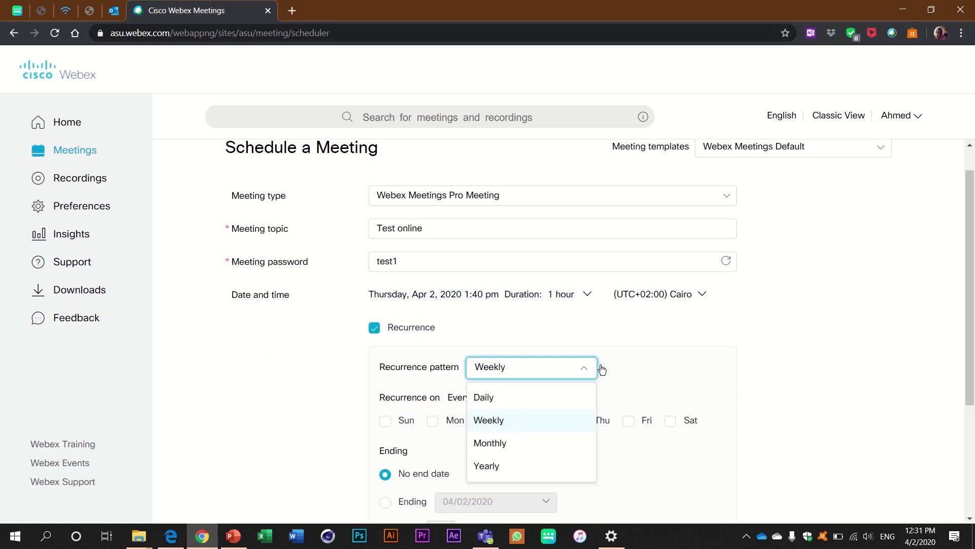
{"action": "left_click", "coordinate": [699, 352]}
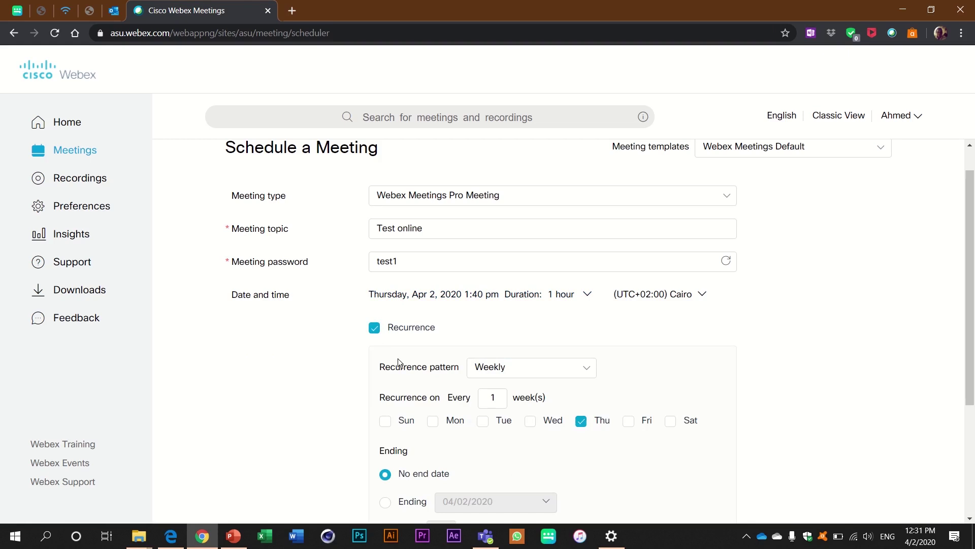
{"action": "left_click", "coordinate": [375, 328]}
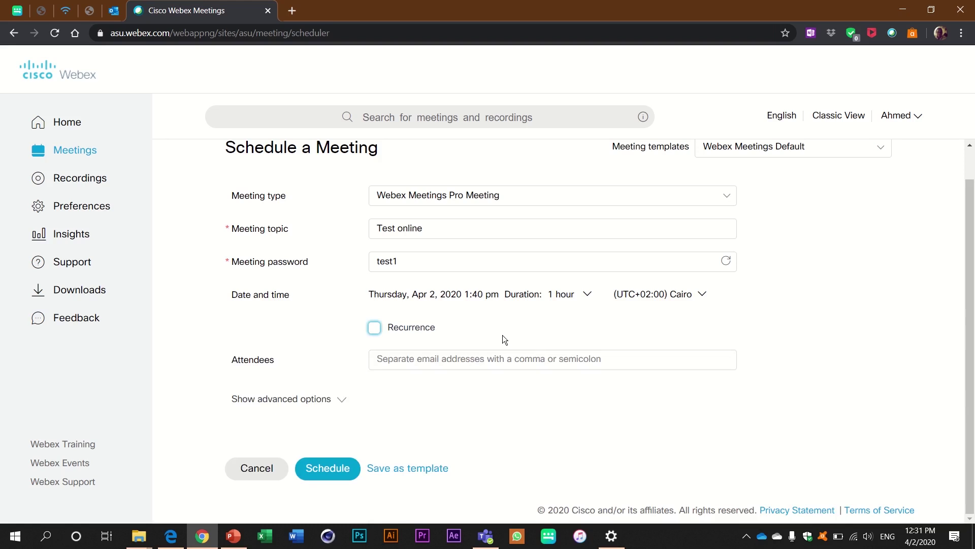
{"action": "left_click", "coordinate": [393, 364]}
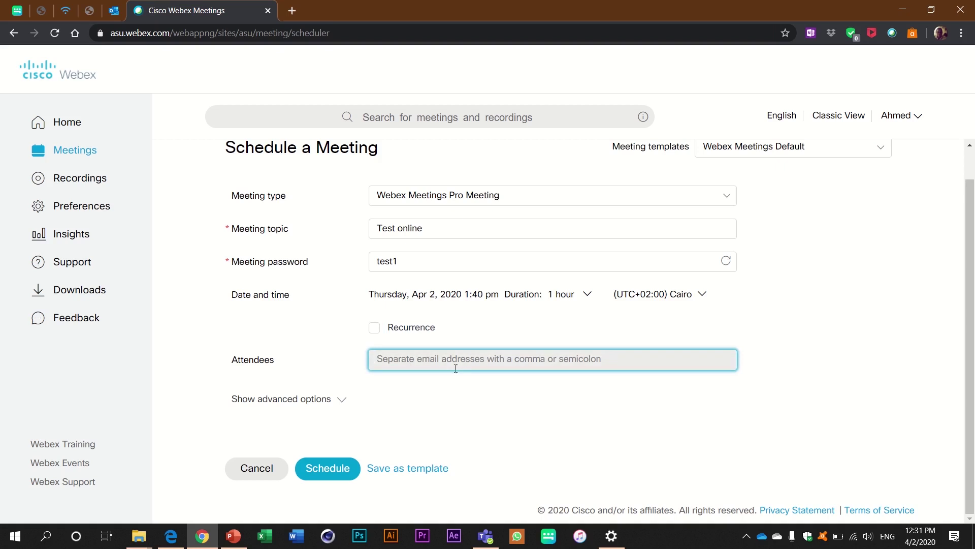
{"action": "left_click", "coordinate": [424, 422]}
{"action": "left_click", "coordinate": [327, 468]}
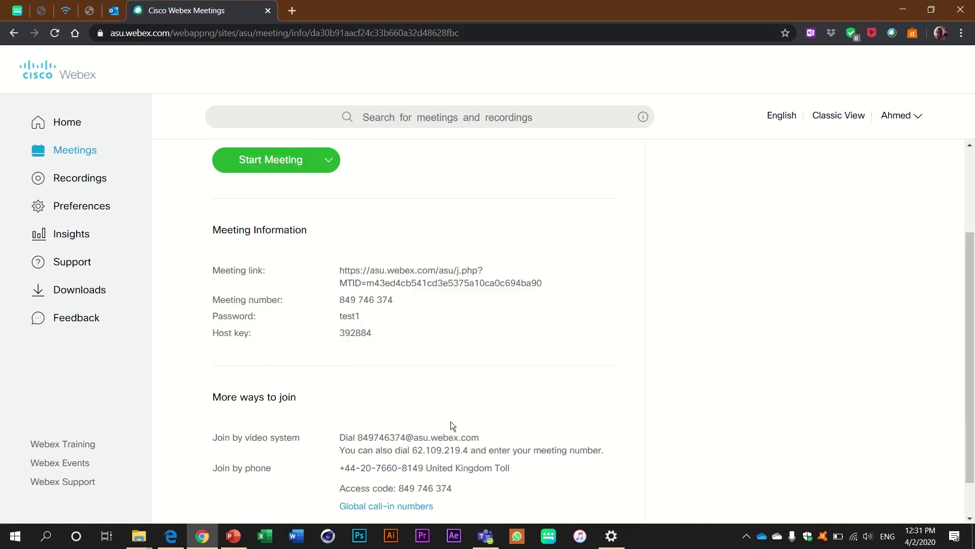
Copy the Test online meeting link from the meeting information page
{"action": "scroll", "coordinate": [368, 383], "scroll_direction": "up", "scroll_amount": 3}
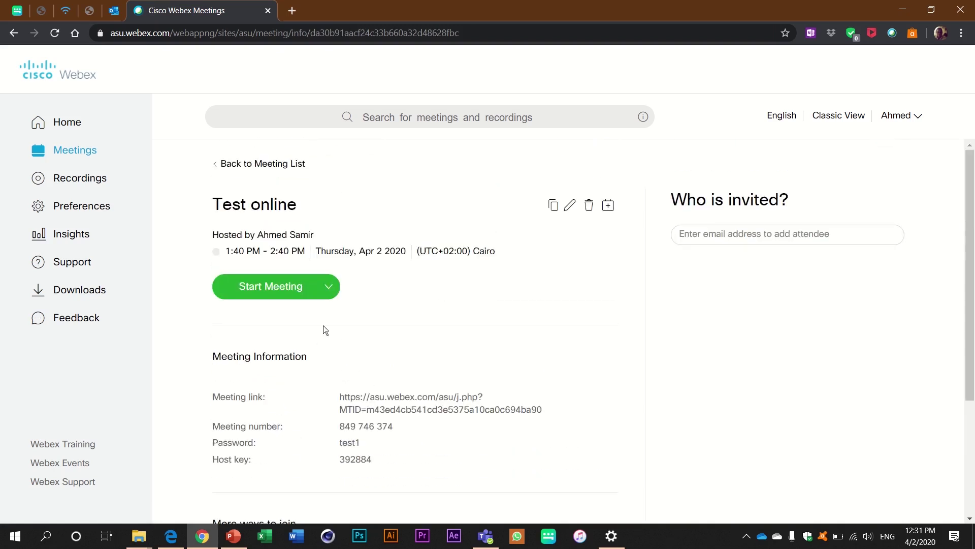
{"action": "triple_click", "coordinate": [356, 410]}
{"action": "left_click", "coordinate": [352, 409]}
{"action": "scroll", "coordinate": [245, 257], "scroll_direction": "down", "scroll_amount": 3}
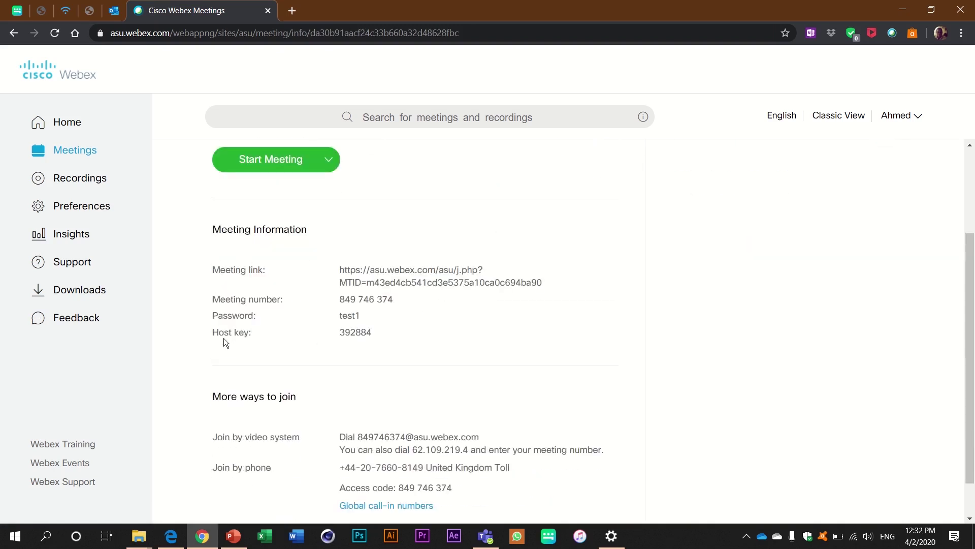
{"action": "triple_click", "coordinate": [354, 273]}
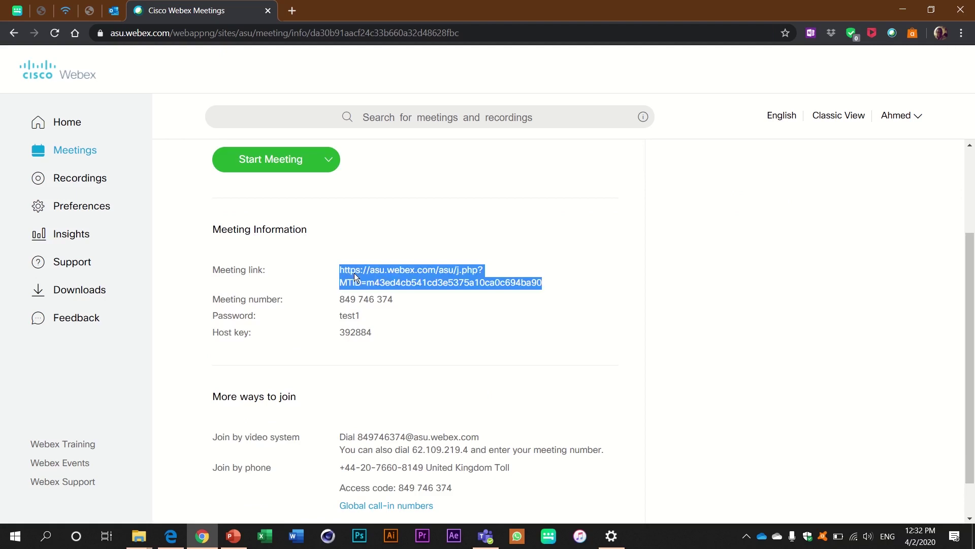
{"action": "triple_click", "coordinate": [366, 299]}
{"action": "left_click", "coordinate": [255, 303]}
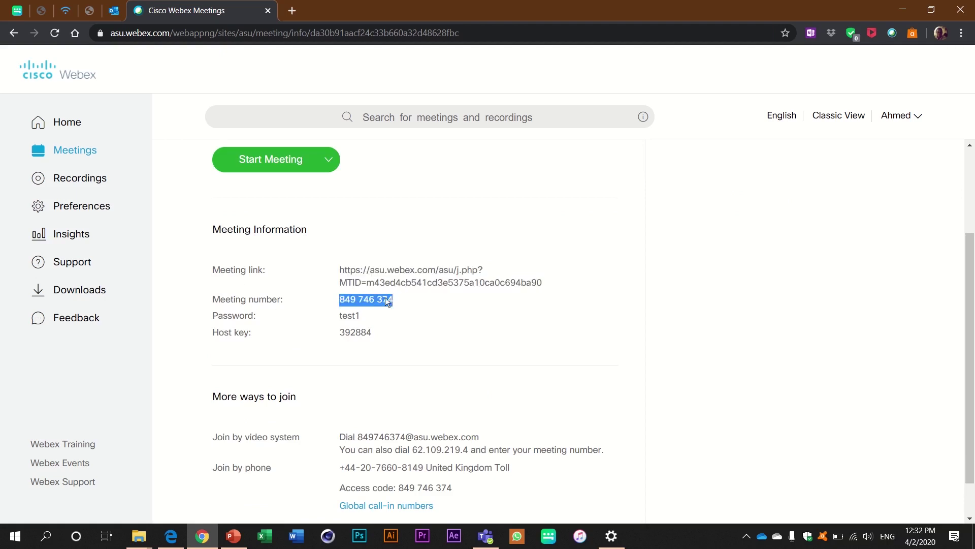
{"action": "scroll", "coordinate": [412, 378], "scroll_direction": "up", "scroll_amount": 1}
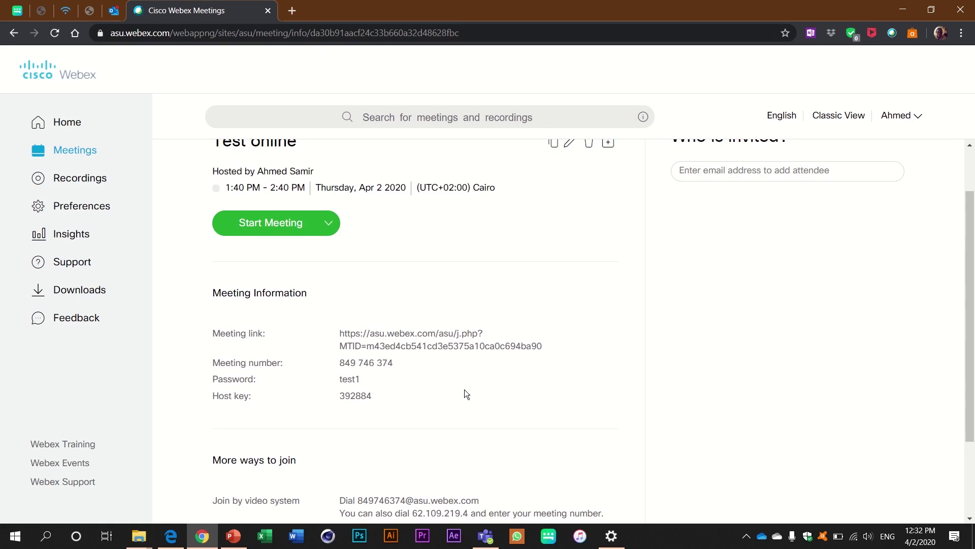
{"action": "triple_click", "coordinate": [376, 337]}
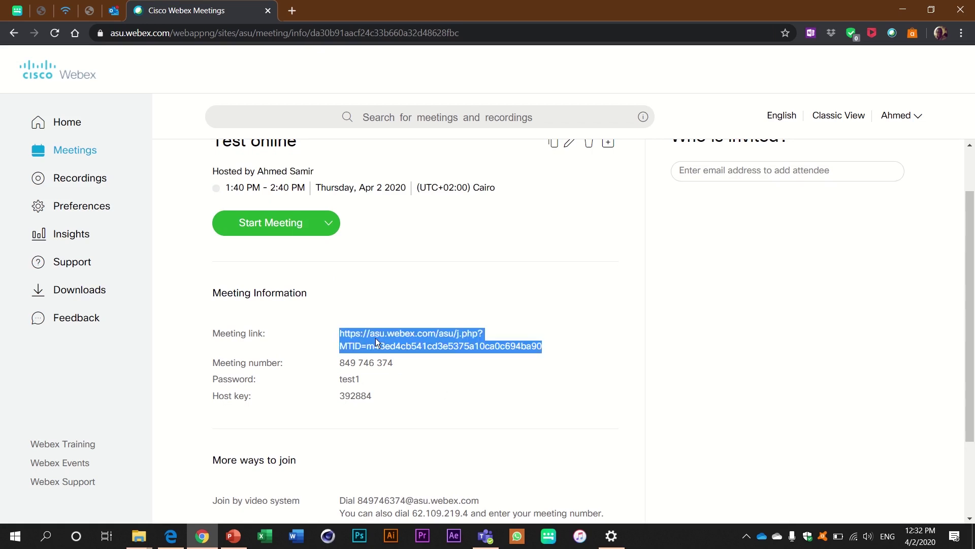
{"action": "right_click", "coordinate": [376, 338]}
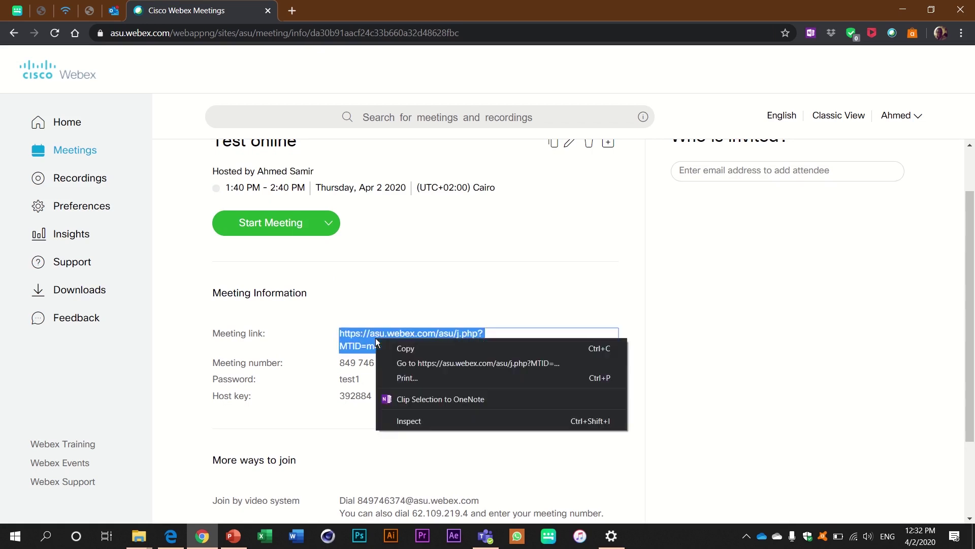
{"action": "left_click", "coordinate": [406, 349]}
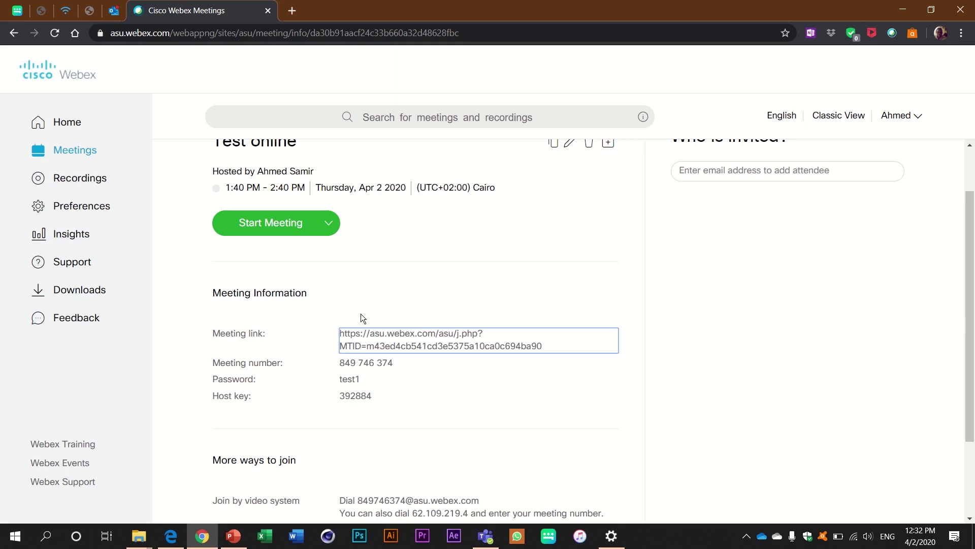
Reselect the meeting number and meeting link text on the details page
{"action": "triple_click", "coordinate": [349, 363]}
{"action": "left_click", "coordinate": [359, 378]}
{"action": "triple_click", "coordinate": [423, 350]}
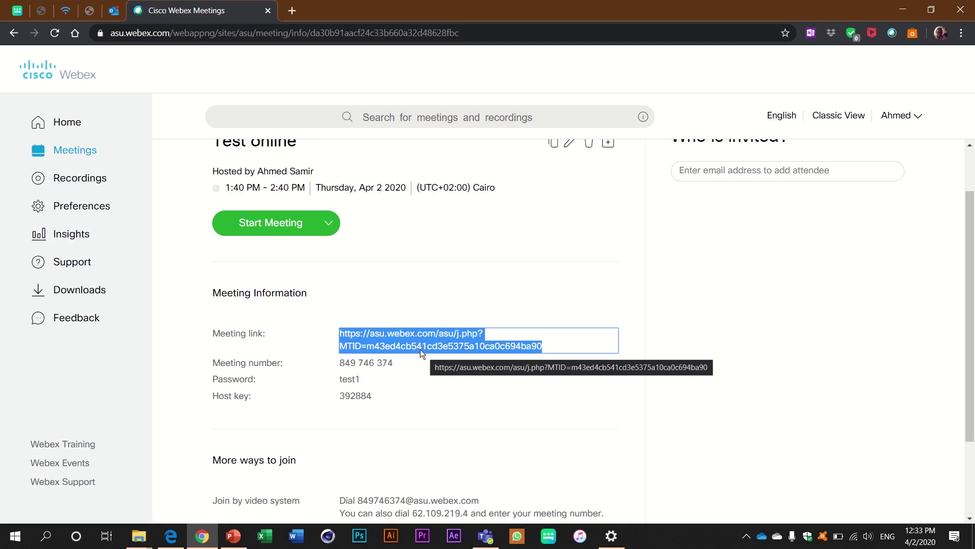
{"action": "triple_click", "coordinate": [365, 364]}
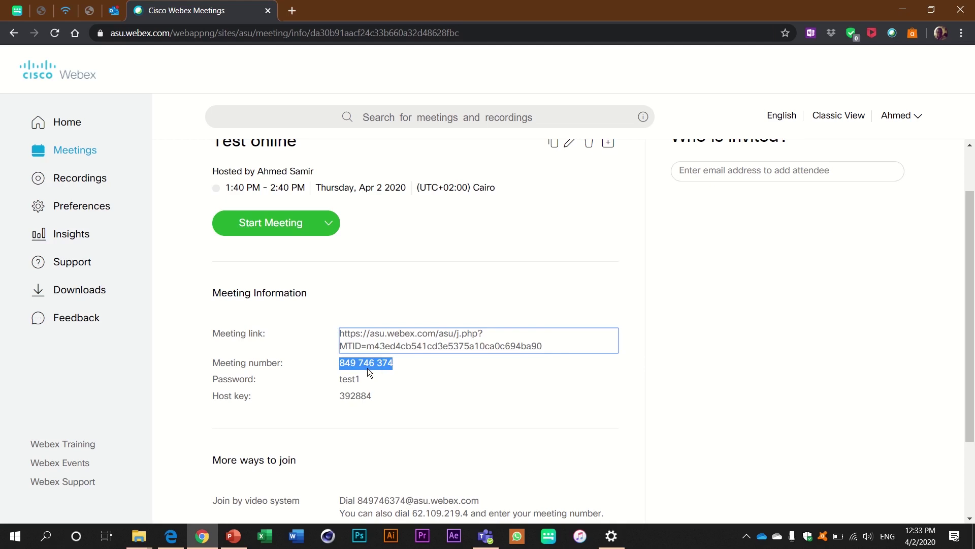
{"action": "left_click", "coordinate": [349, 340]}
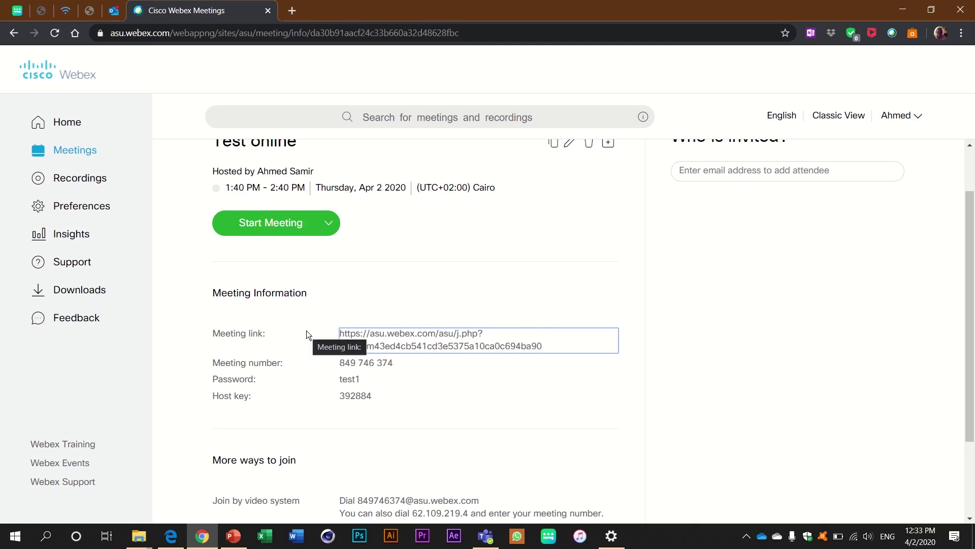
{"action": "left_click", "coordinate": [345, 361]}
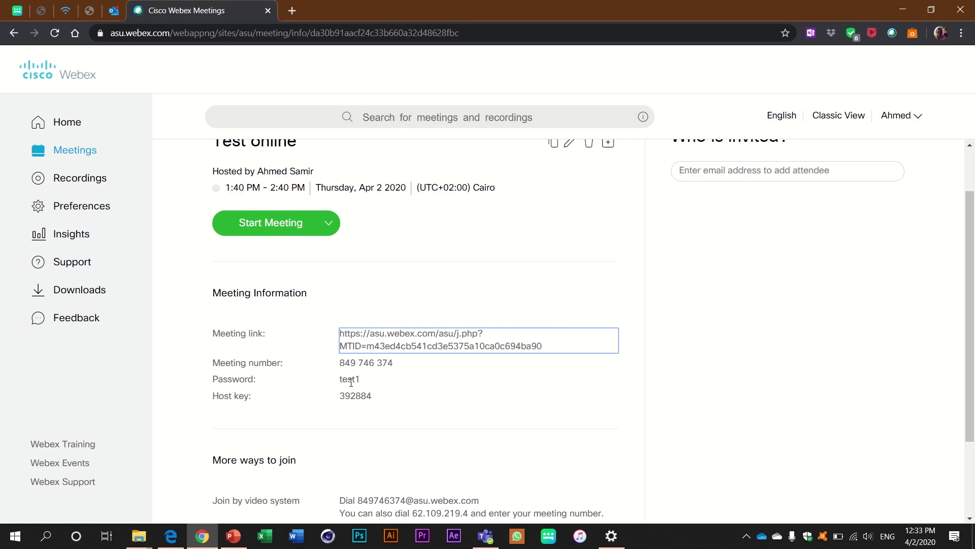
{"action": "left_click", "coordinate": [343, 364]}
{"action": "left_click", "coordinate": [358, 349]}
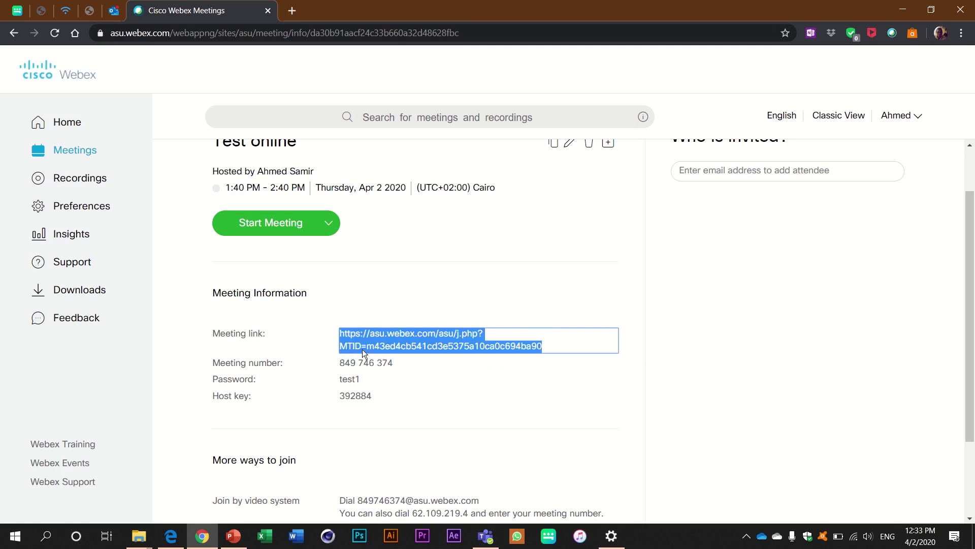
{"action": "left_click", "coordinate": [502, 346]}
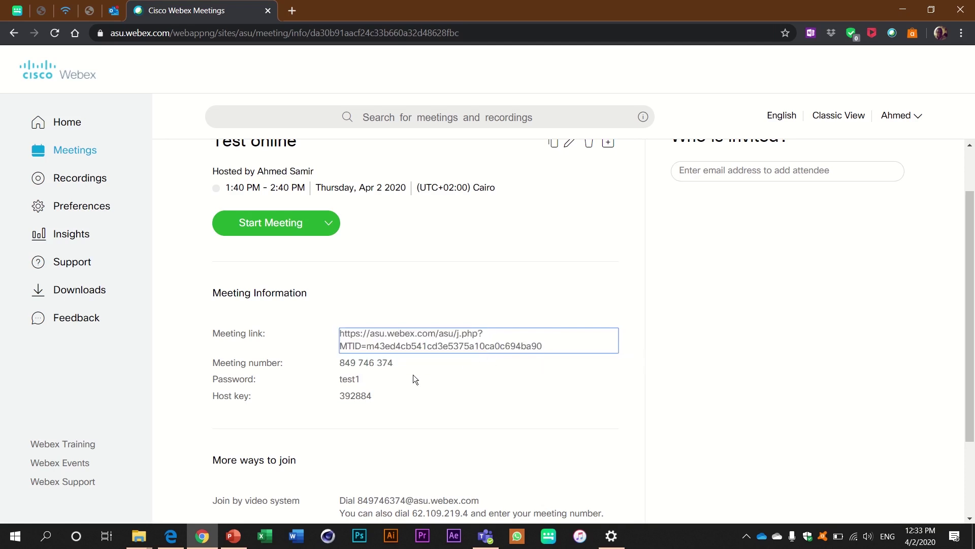
{"action": "left_click", "coordinate": [466, 349]}
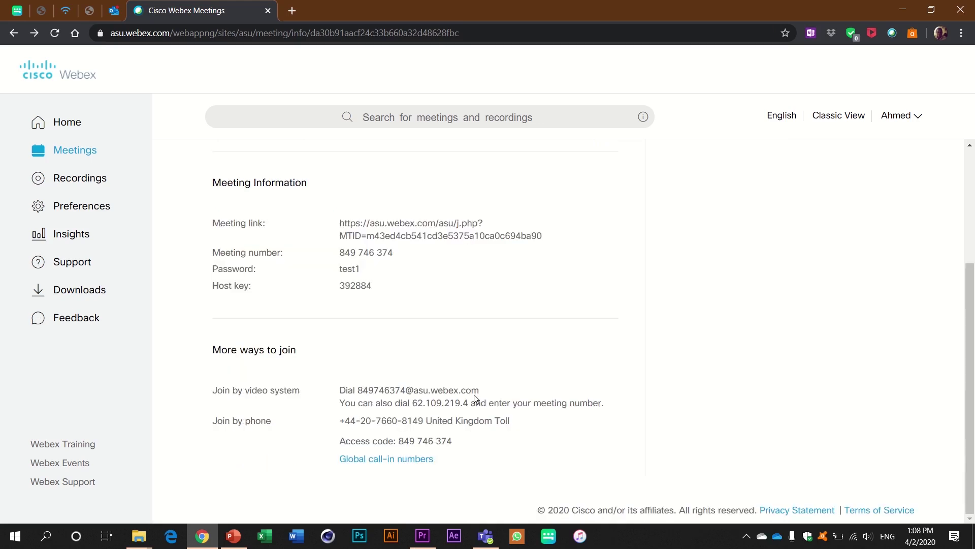
Start the Test online meeting and return to the 'Starting Cisco Webex Meetings' page
{"action": "scroll", "coordinate": [478, 391], "scroll_direction": "up", "scroll_amount": 3}
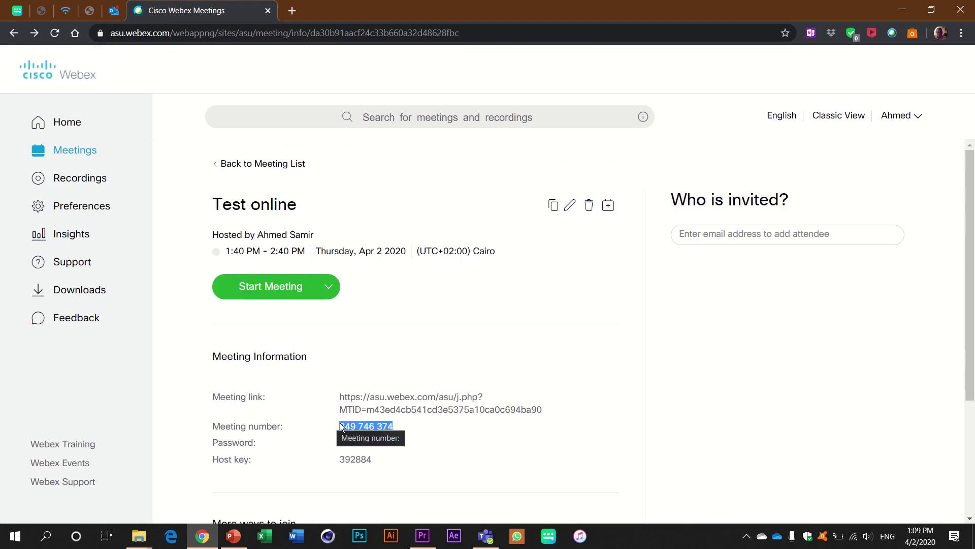
{"action": "left_click", "coordinate": [270, 294]}
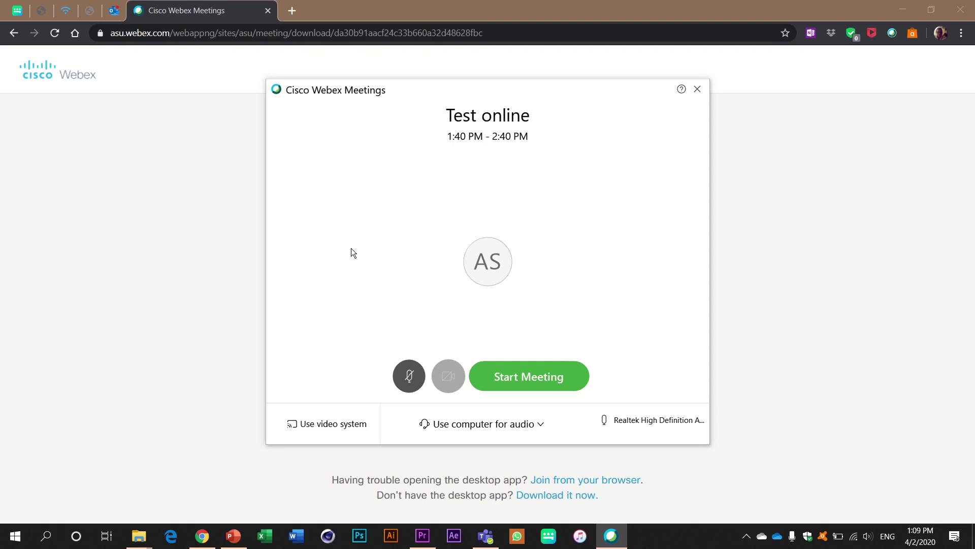
{"action": "left_click", "coordinate": [772, 249]}
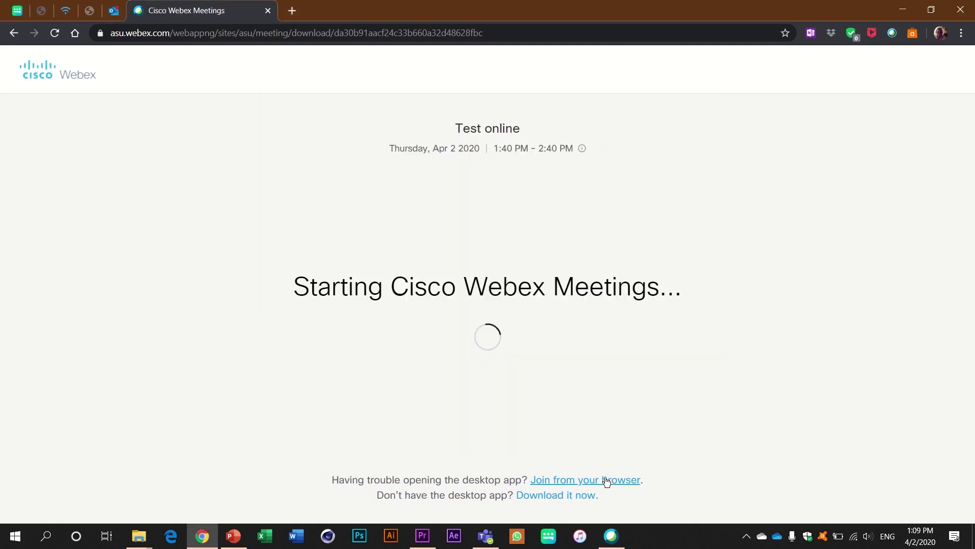